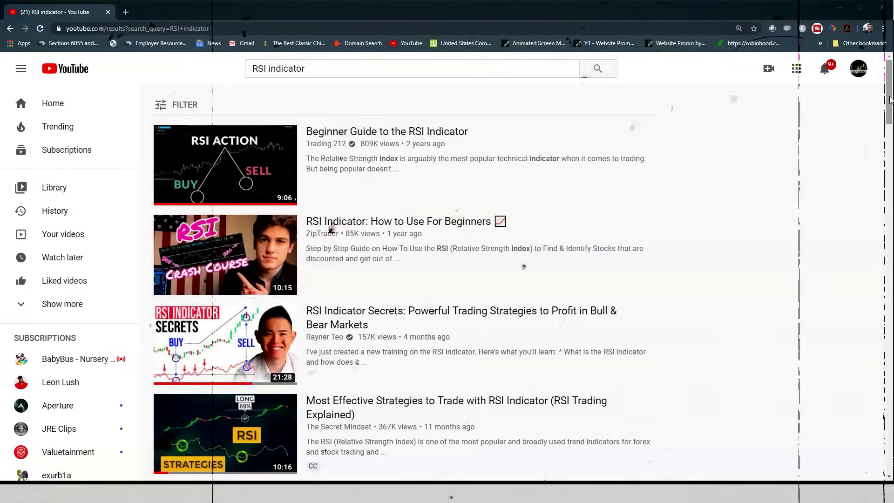
Scroll down the 'RSI indicator' YouTube results to reach the RSI and MACD video
drag(890, 99, 886, 255)
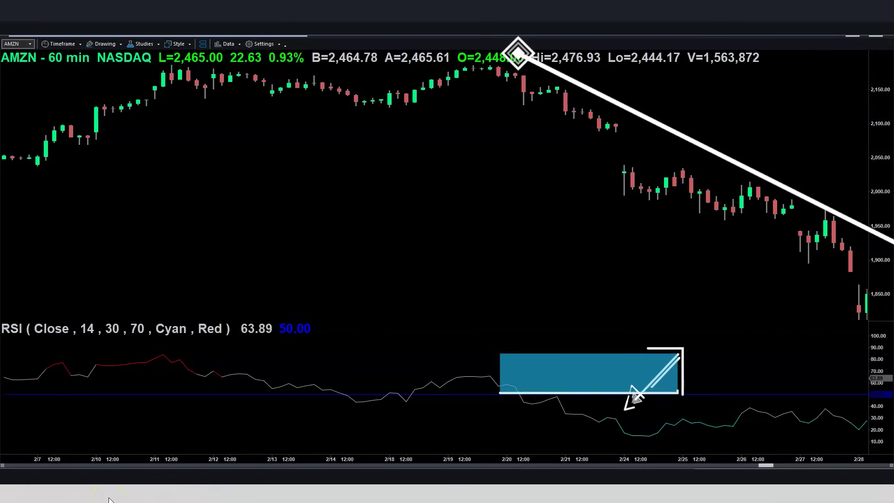
Advance the AMZN 60-minute chart to late February, where RSI dips below 50
click(763, 465)
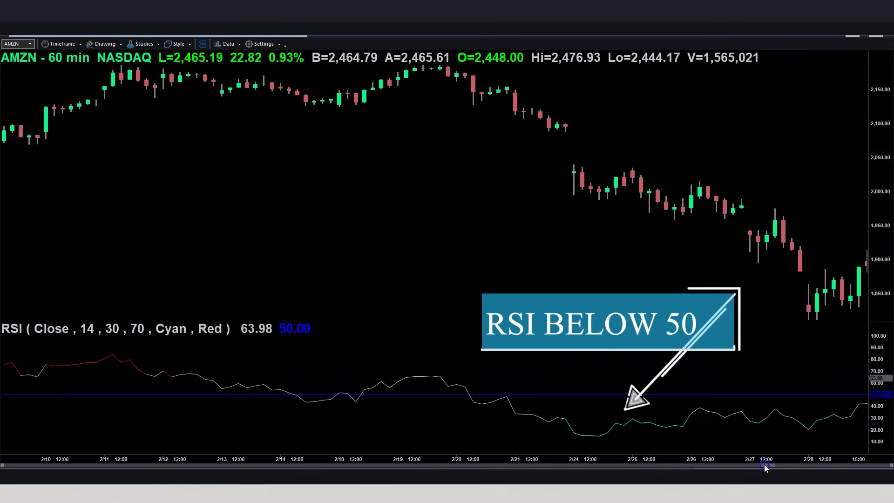
Scroll the AMZN chart forward to late March through early April, with RSI above 50
drag(771, 465, 798, 469)
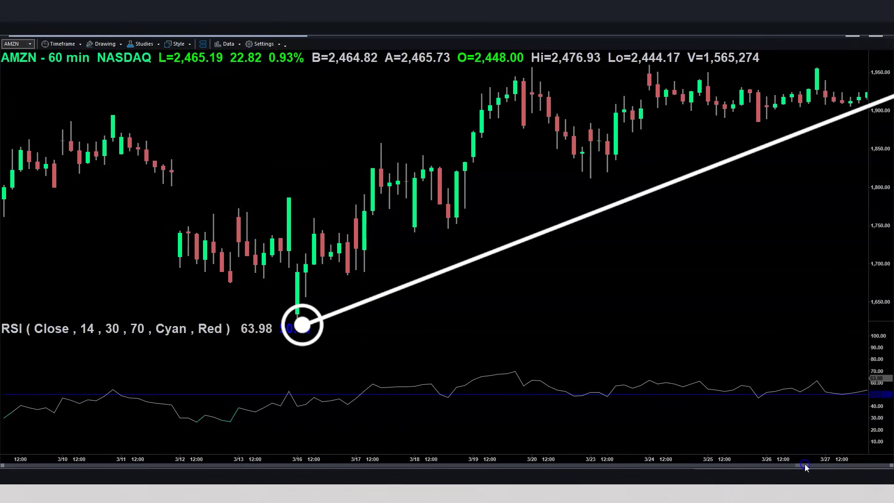
drag(805, 464, 812, 463)
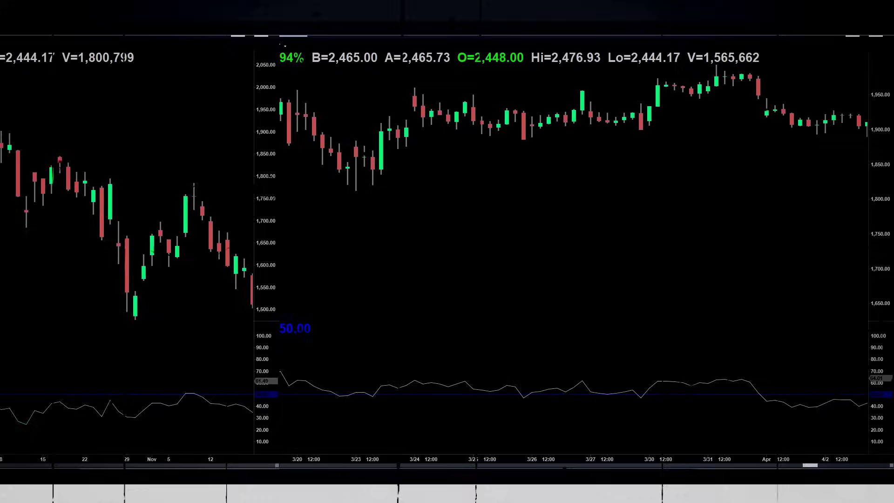
Scroll the AMZN chart along its time axis
drag(53, 468, 513, 497)
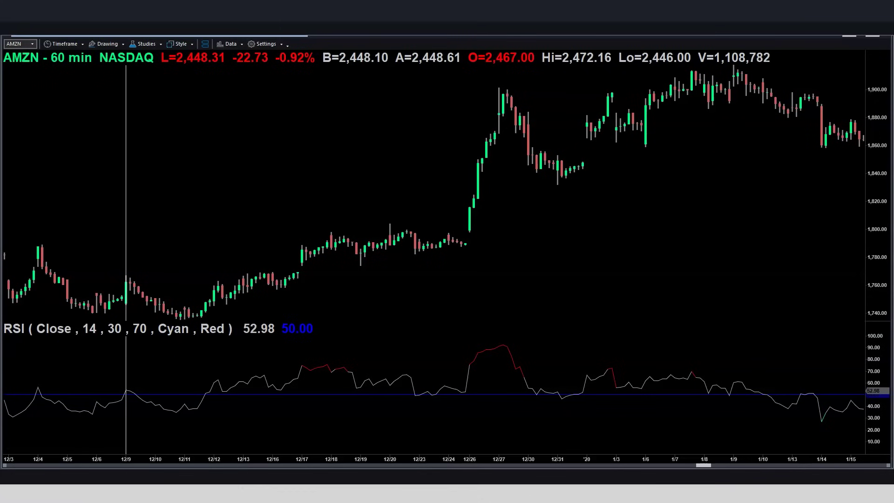
Add the Stochastic Slow study to the AMZN 60-minute chart as a new pane
right_click(22, 209)
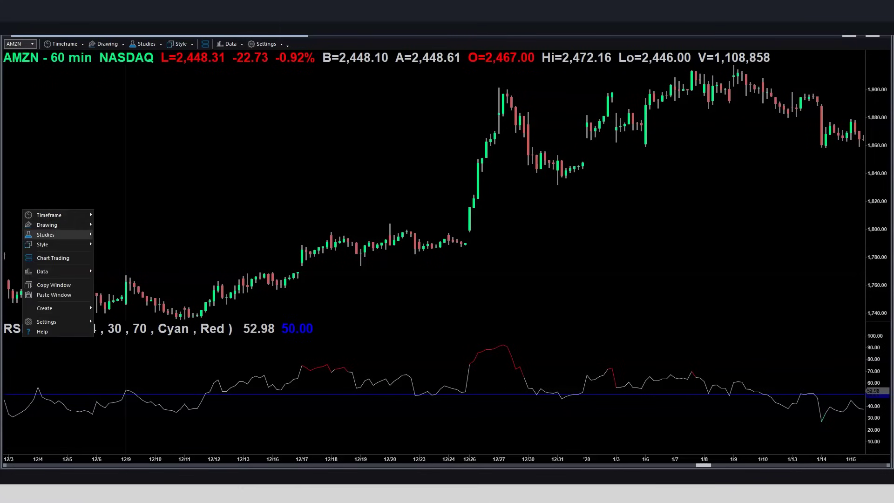
key(Return)
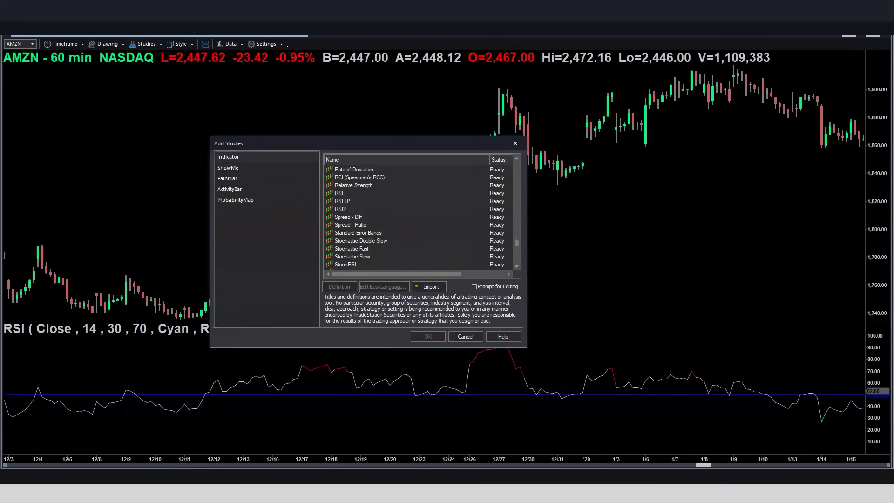
click(353, 257)
click(428, 336)
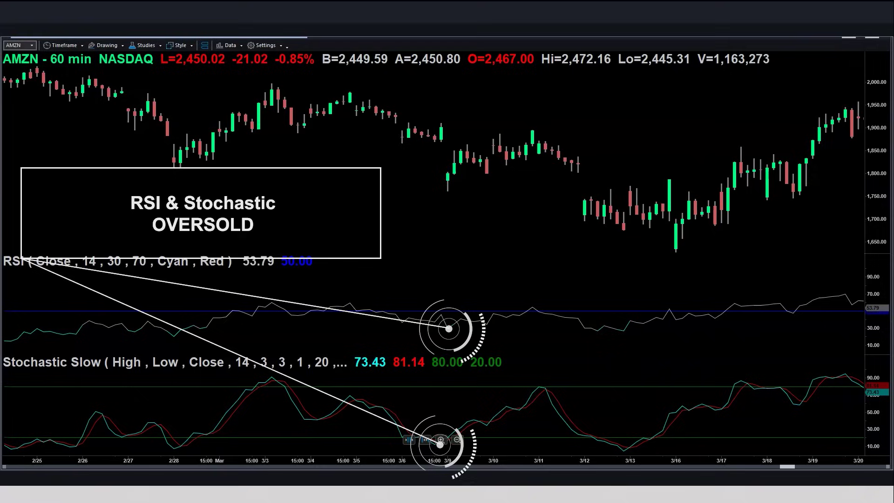
Scroll the AMZN chart back to the late-February to mid-March range
click(36, 443)
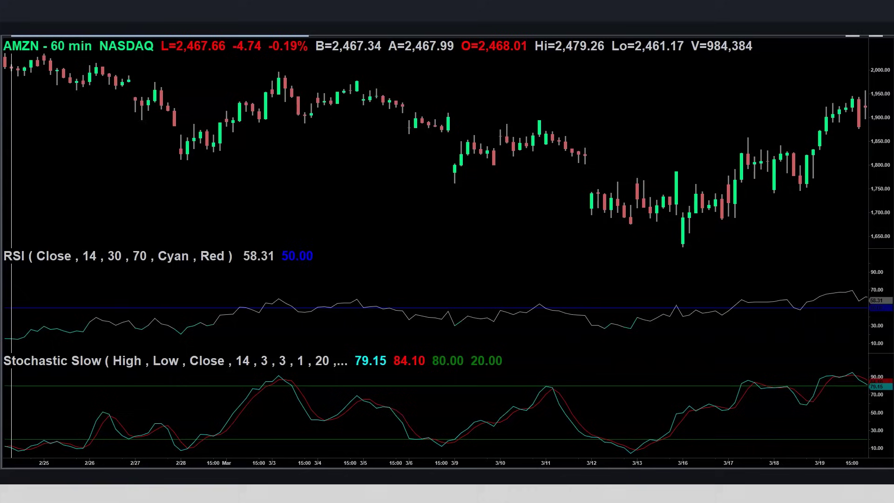
Add a MACD study pane below Stochastic Slow and open its Customize Indicator settings
right_click(296, 186)
click(331, 200)
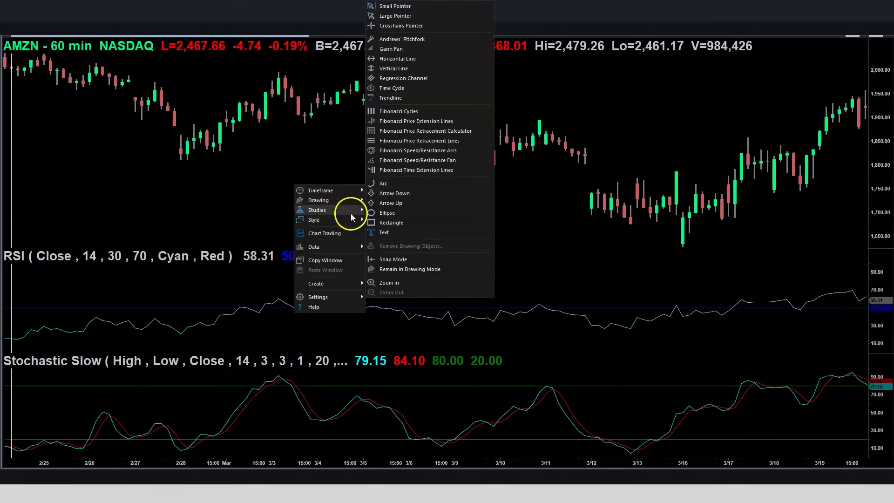
mouse_move(353, 211)
click(387, 211)
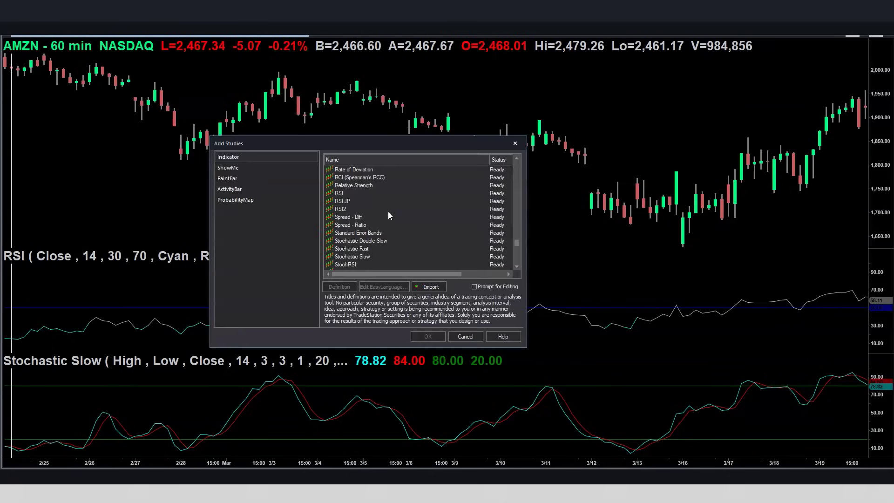
scroll(388, 211, up, 10)
scroll(395, 225, up, 10)
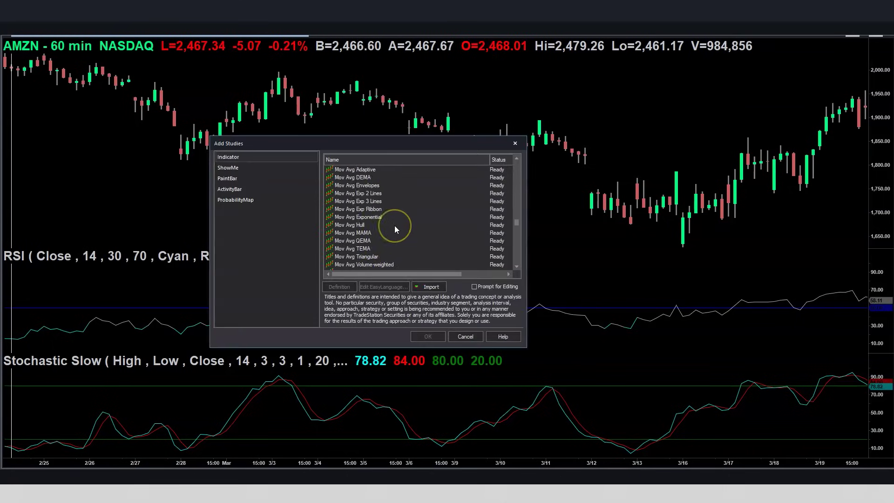
click(379, 234)
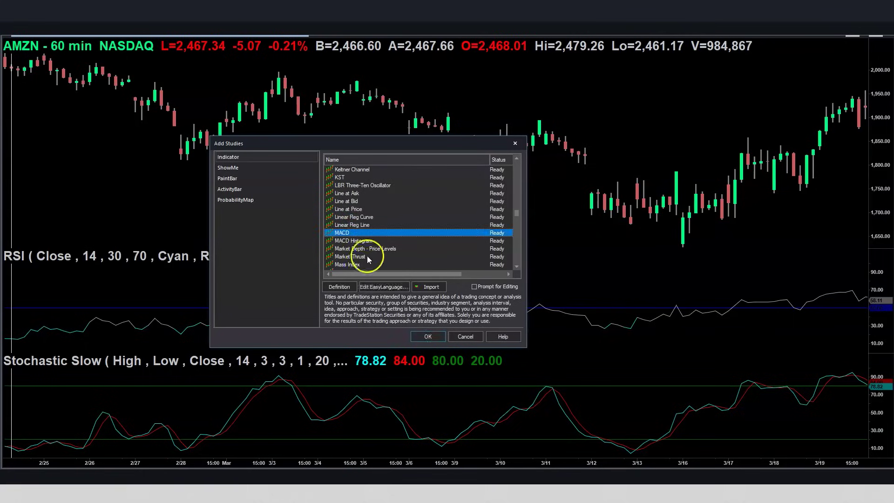
click(428, 337)
right_click(300, 423)
click(324, 346)
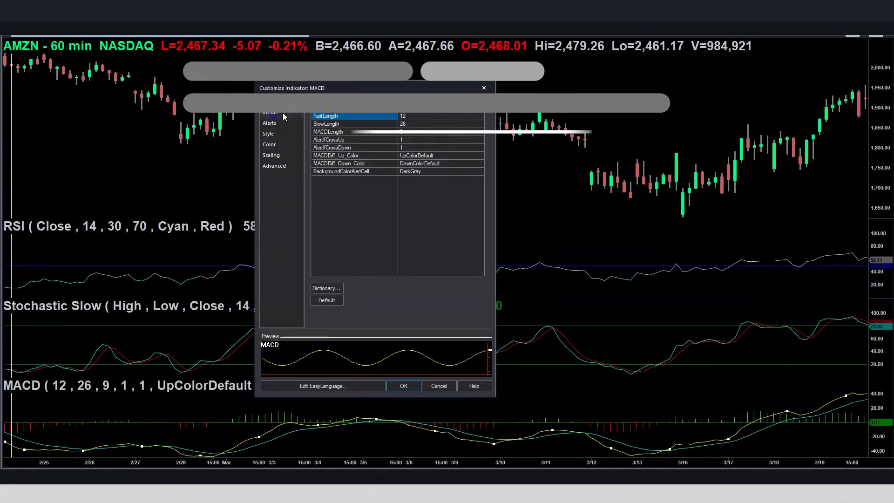
Change the MACD inputs to SlowLength 21 and MACDLength 5 and apply them
click(274, 116)
click(382, 124)
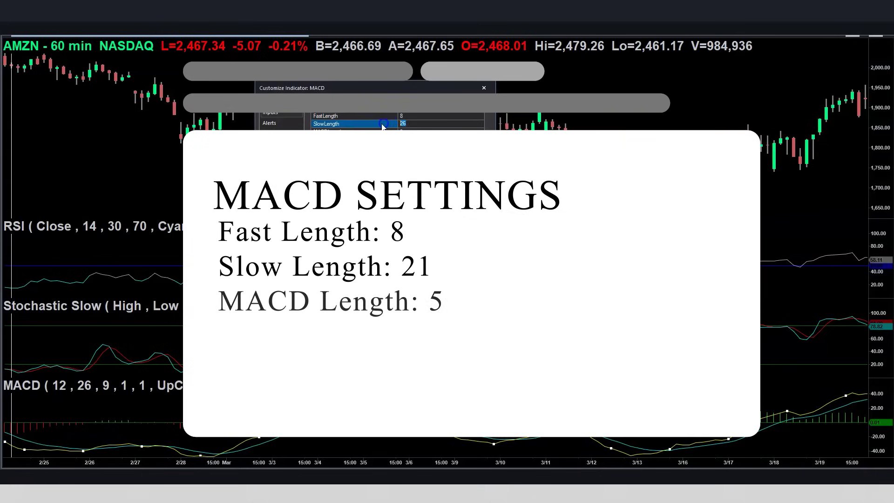
text(21)
key(Tab)
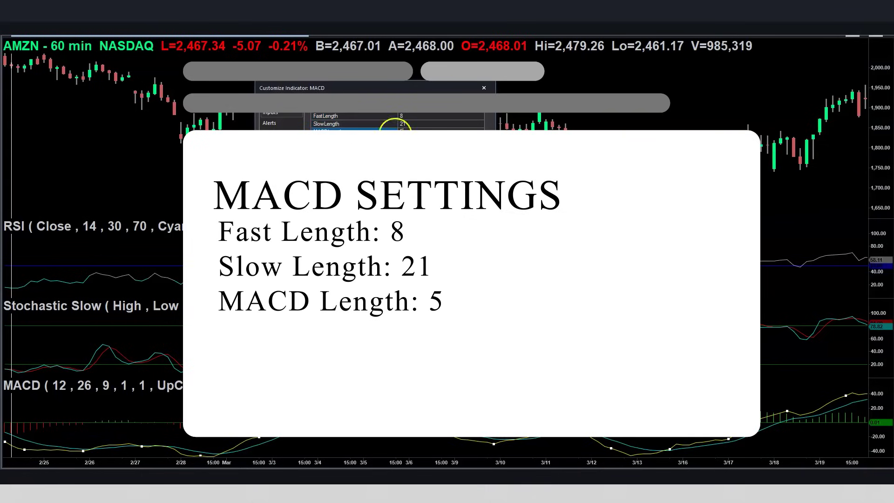
text(5)
key(Return)
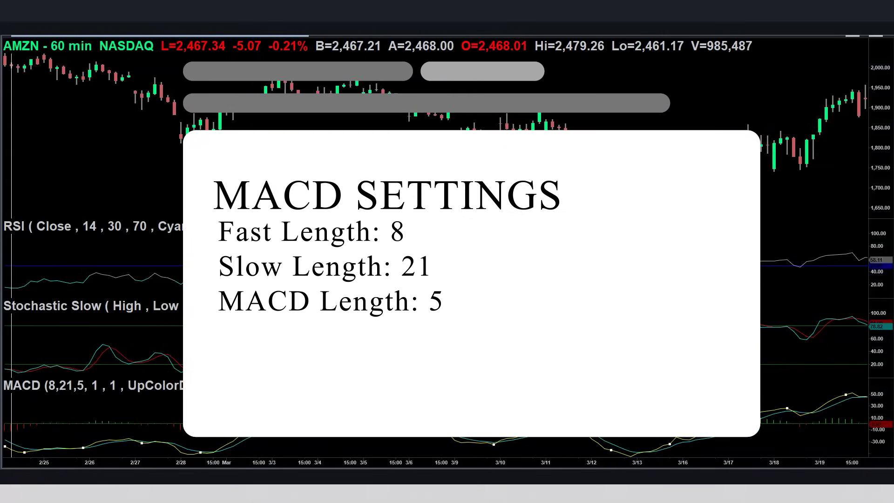
right_click(294, 415)
Dismiss the MACD pane menu without changes and bring up the chart's options menu
click(292, 404)
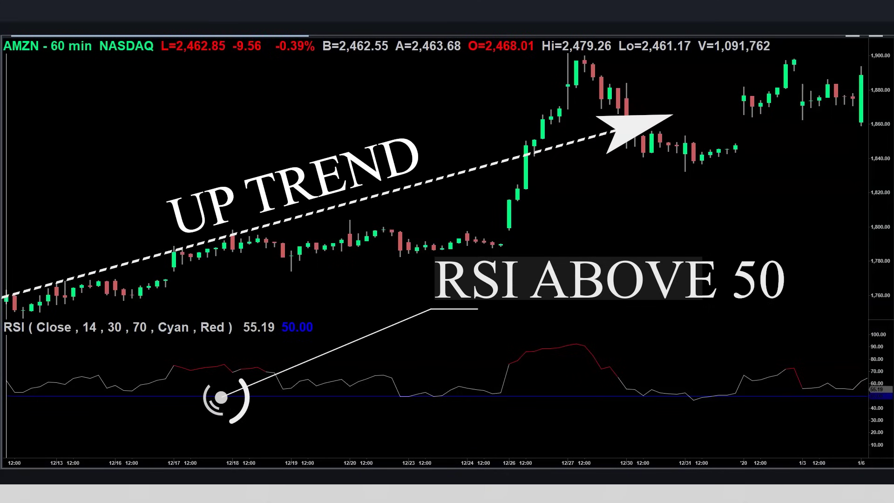
right_click(142, 204)
Add a Stochastic Slow pane beneath the RSI on the December chart
mouse_move(213, 223)
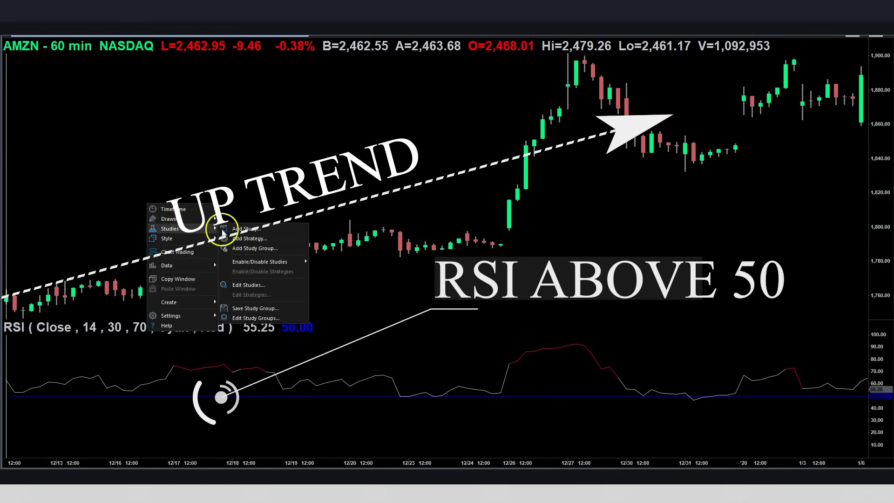
click(238, 242)
scroll(443, 234, down, 10)
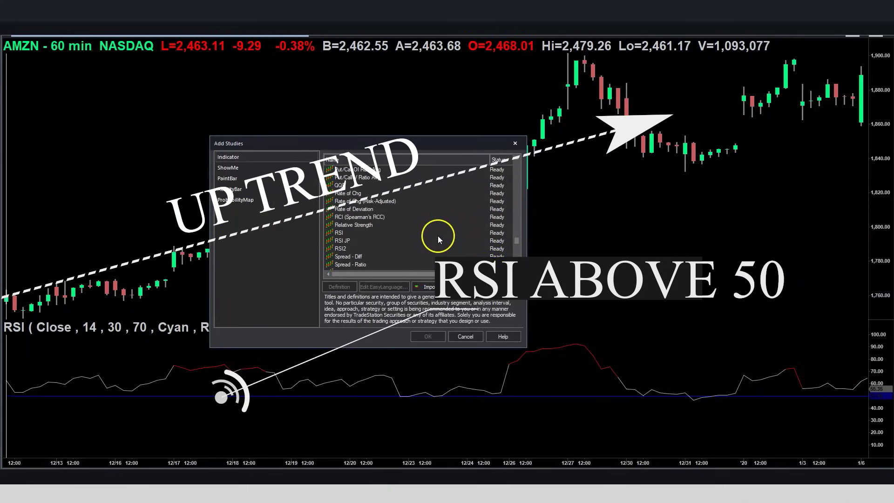
scroll(429, 239, down, 2)
click(380, 257)
click(428, 337)
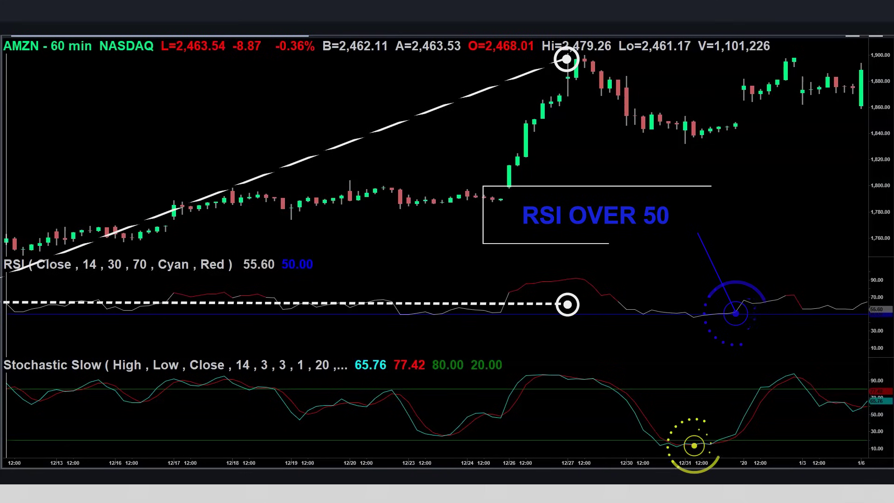
Add a MACD study pane beneath the Stochastic Slow pane
right_click(115, 197)
mouse_move(152, 220)
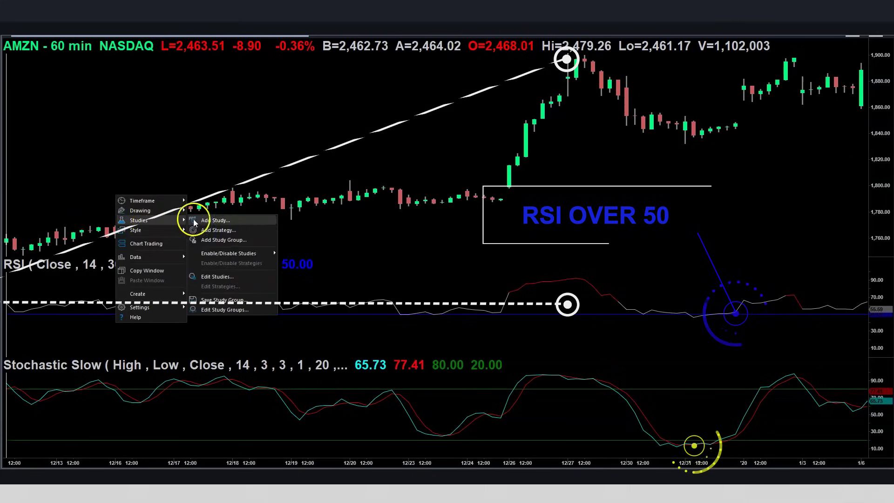
click(206, 221)
scroll(364, 253, up, 10)
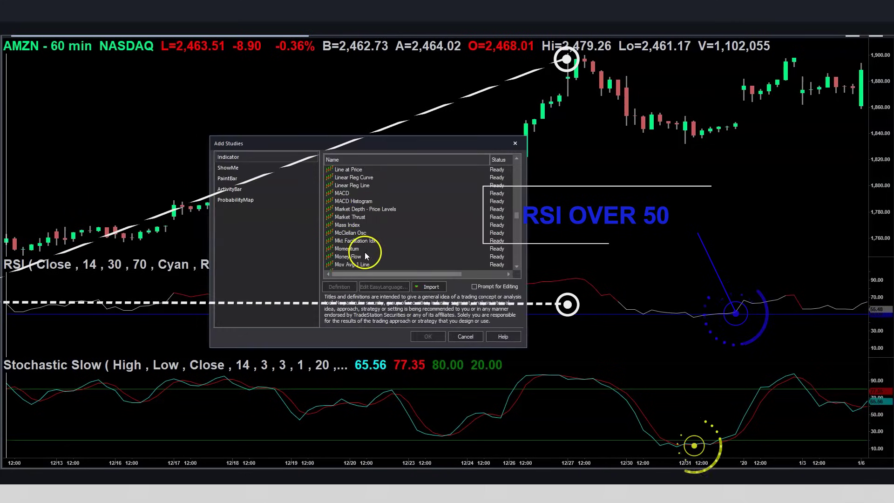
click(348, 193)
click(428, 337)
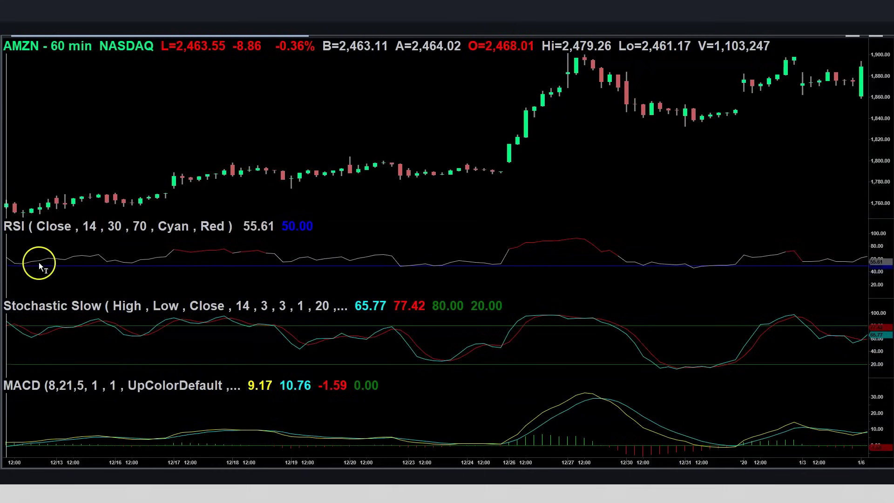